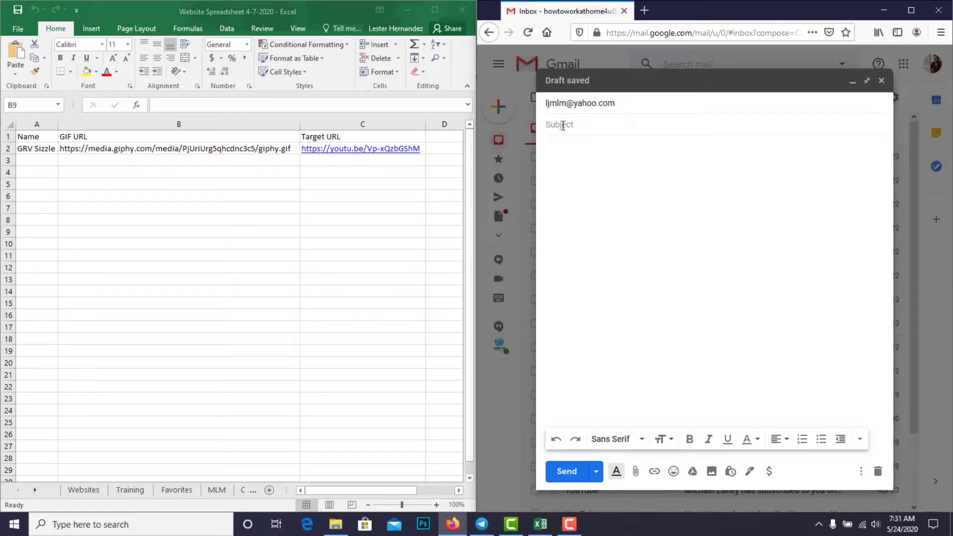
Set the email subject to "GIF" and write the body text "Hello," followed by "Here is a GIF that is clickable."
text(GIF)
click(573, 158)
text(Hello,)
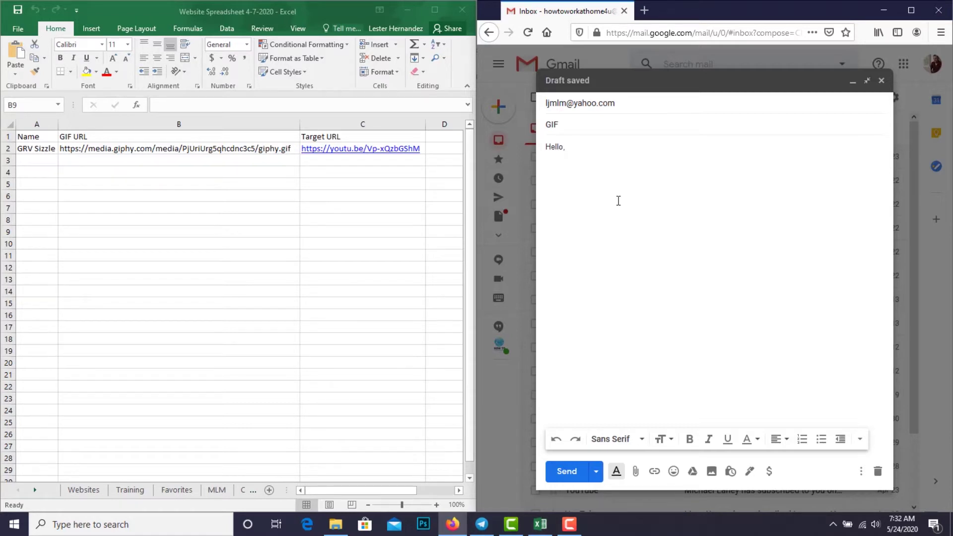
text(Here is a GIF that is clickable)
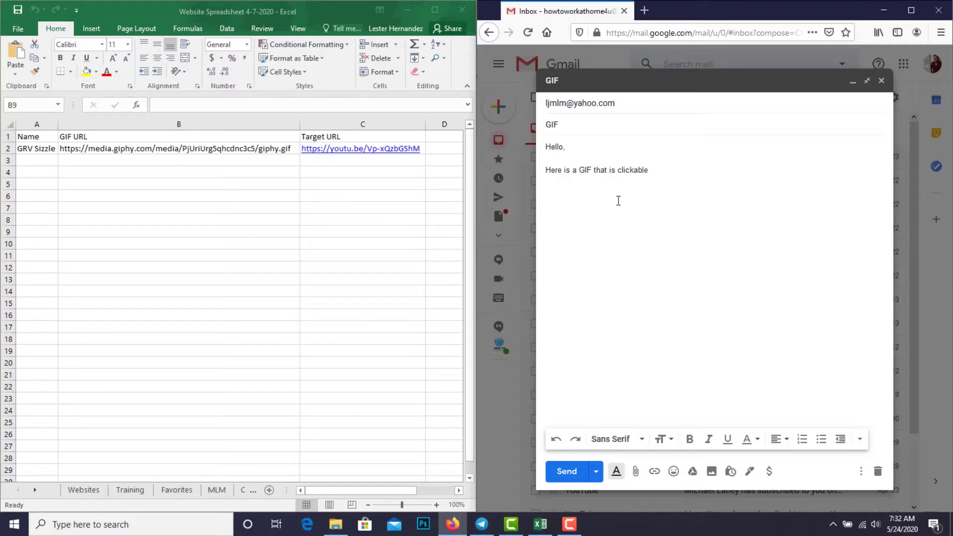
text(.)
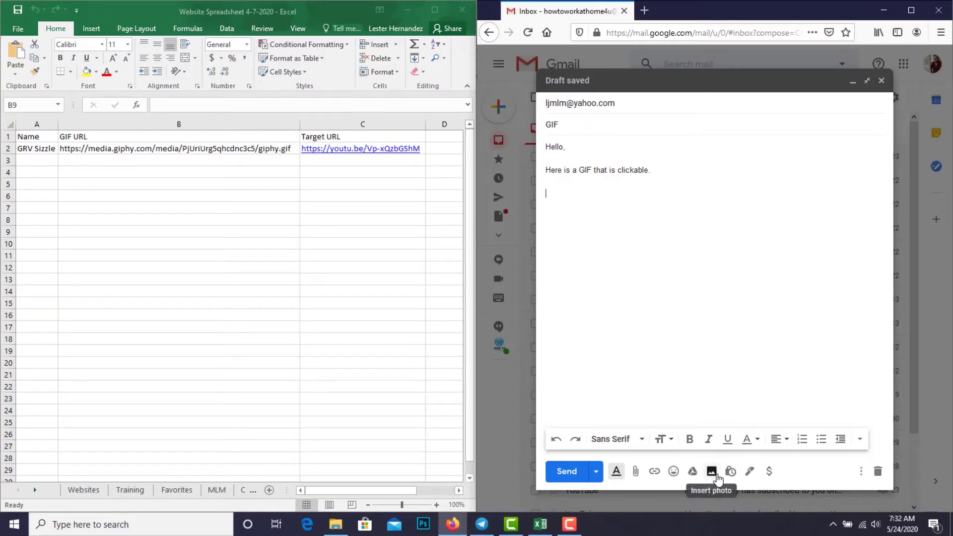
Open photo insertion for the email with inline placement and a web address as the image source
click(712, 471)
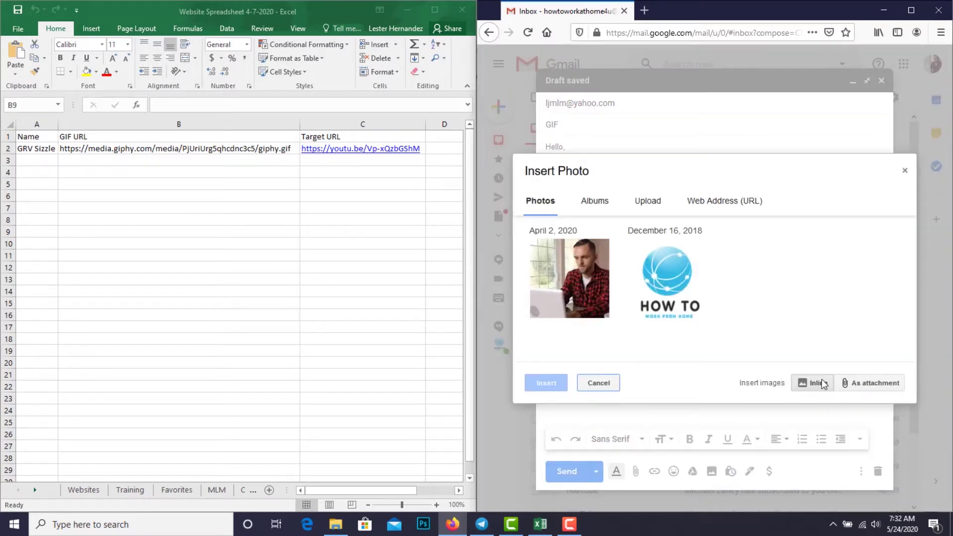
click(821, 379)
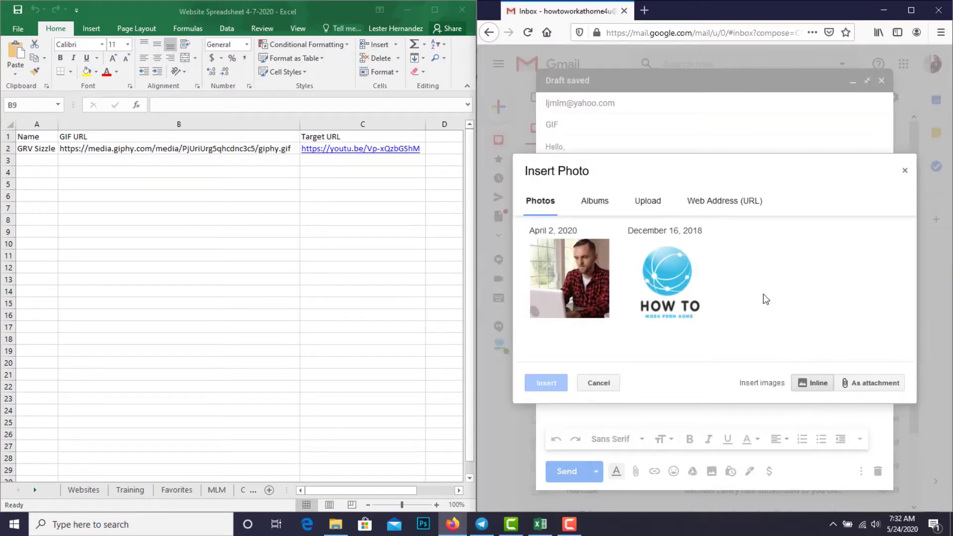
click(725, 209)
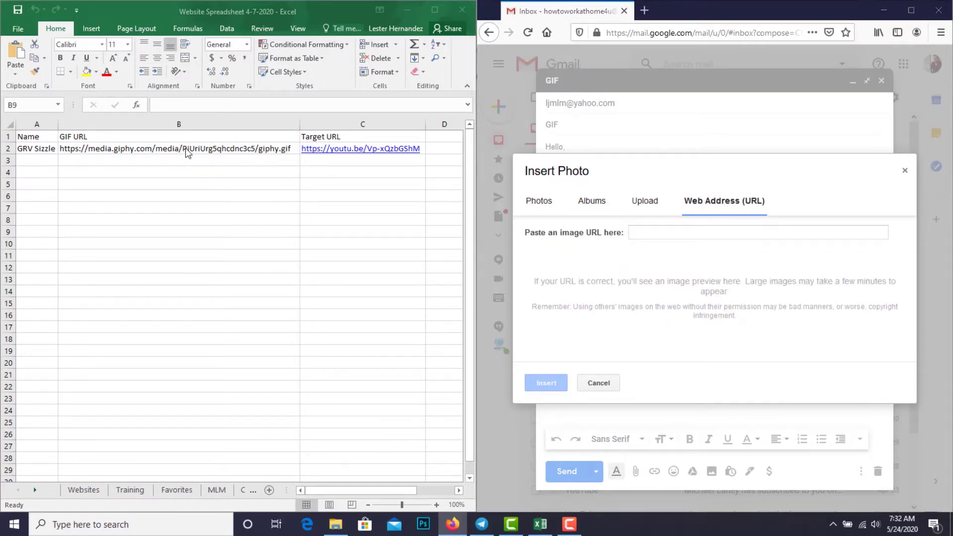
Switch to the Excel spreadsheet and copy the full GIF URL from cell B2
key(alt+Tab)
key(Up)
key(Up)
key(Up)
key(Up)
key(Up)
key(Up)
key(Up)
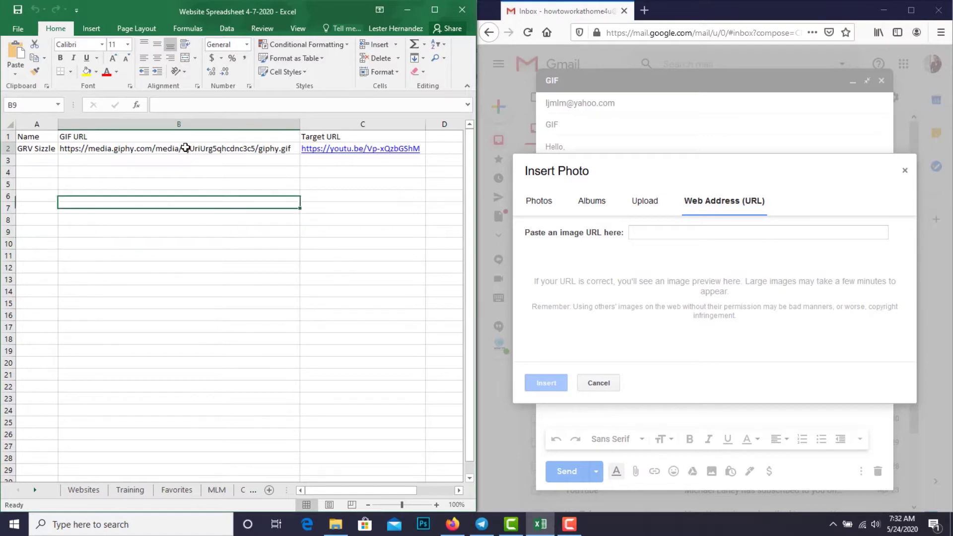
triple_click(217, 104)
click(217, 105)
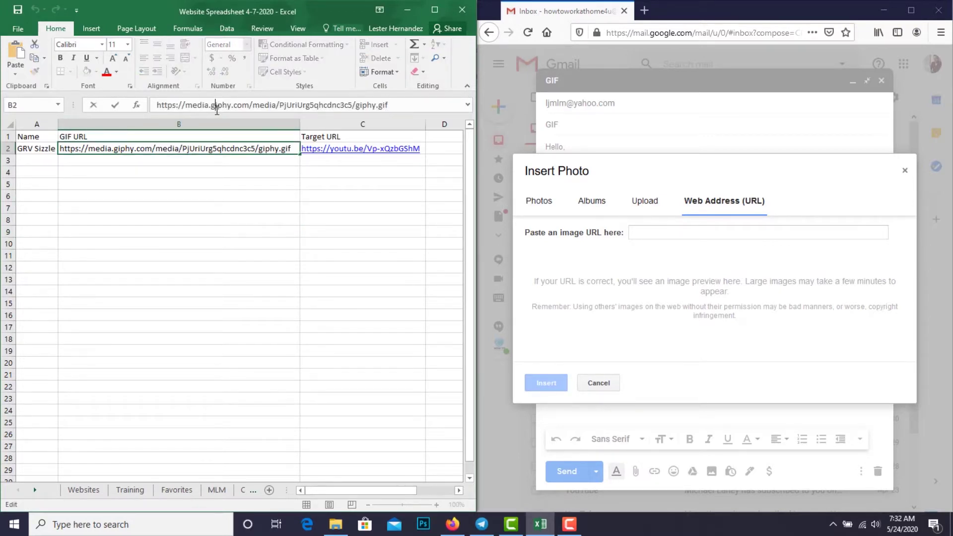
triple_click(217, 110)
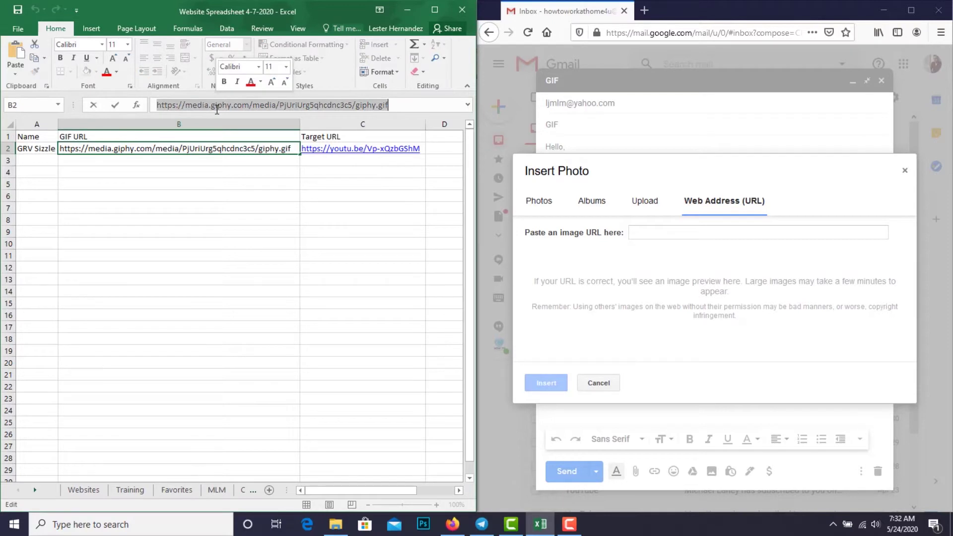
key(ctrl+c)
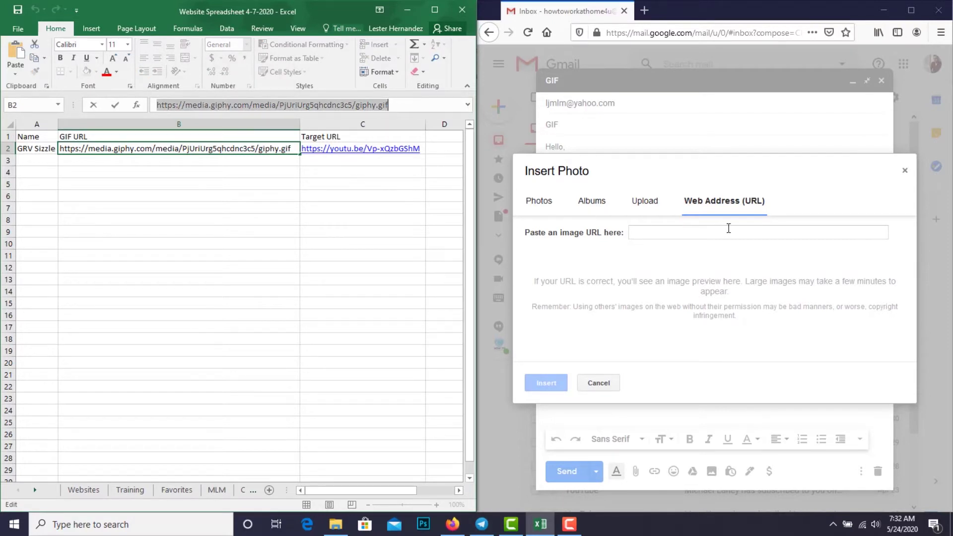
click(701, 231)
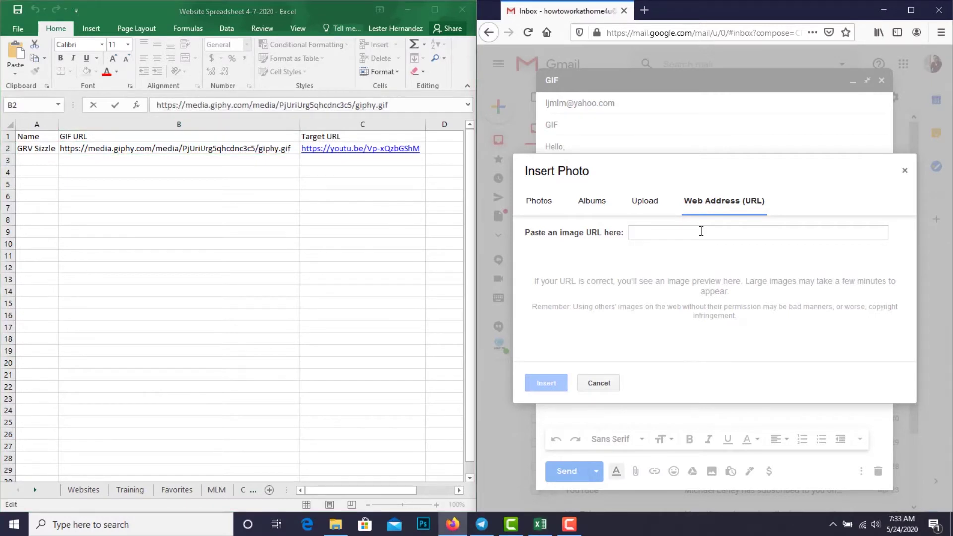
key(ctrl+v)
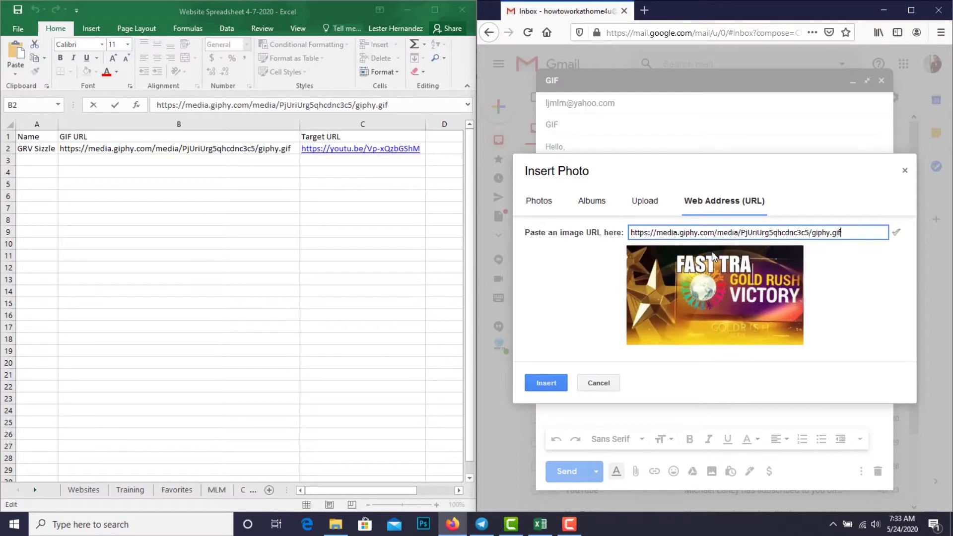
click(541, 383)
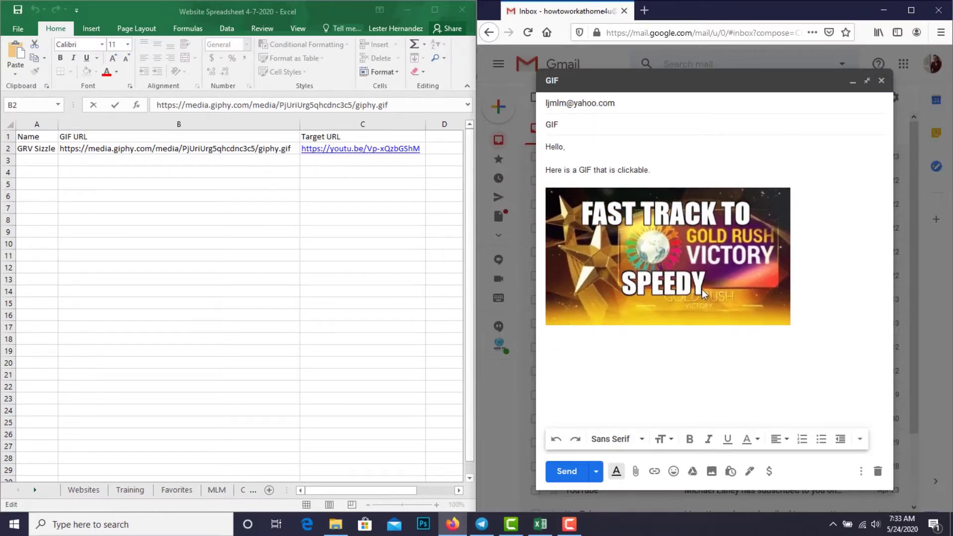
Resize the inserted GIF to the Small size and deselect it
right_click(750, 266)
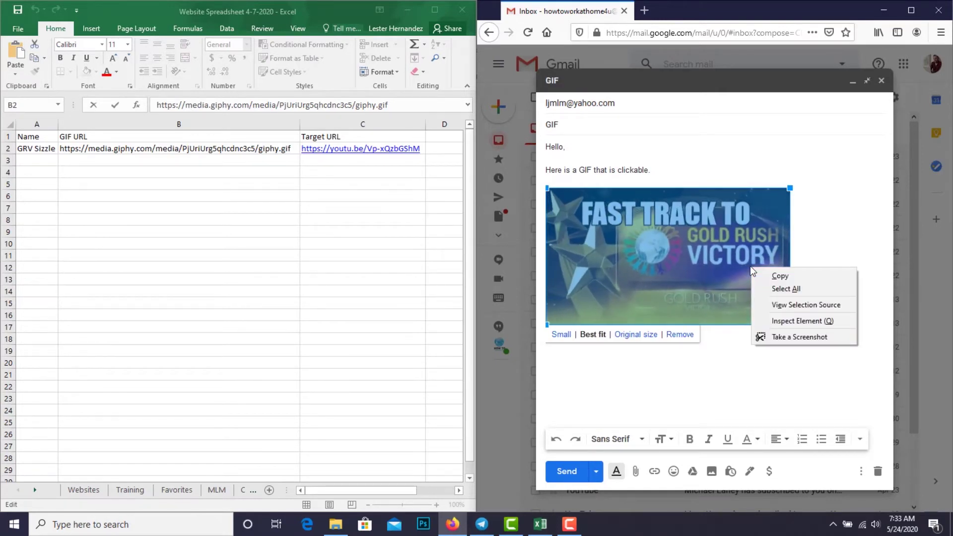
click(560, 334)
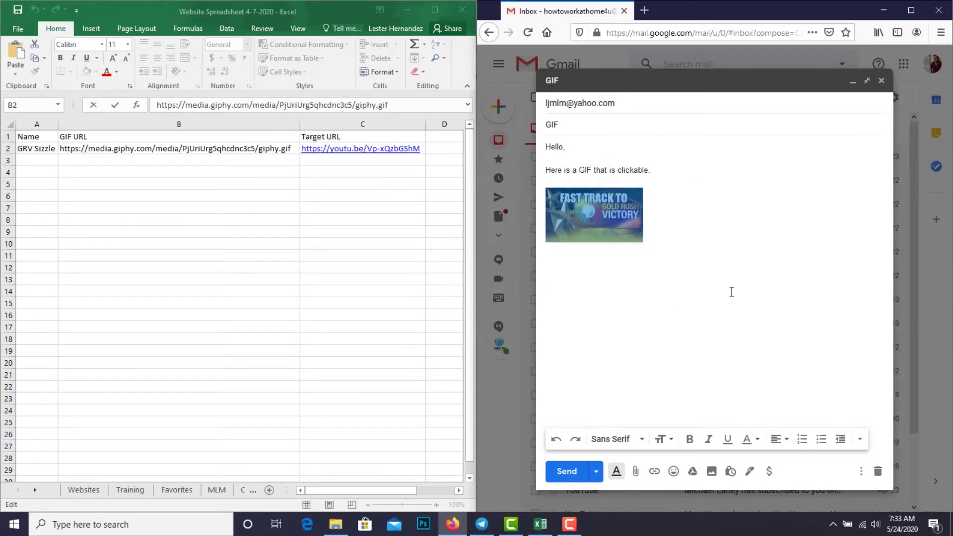
click(670, 243)
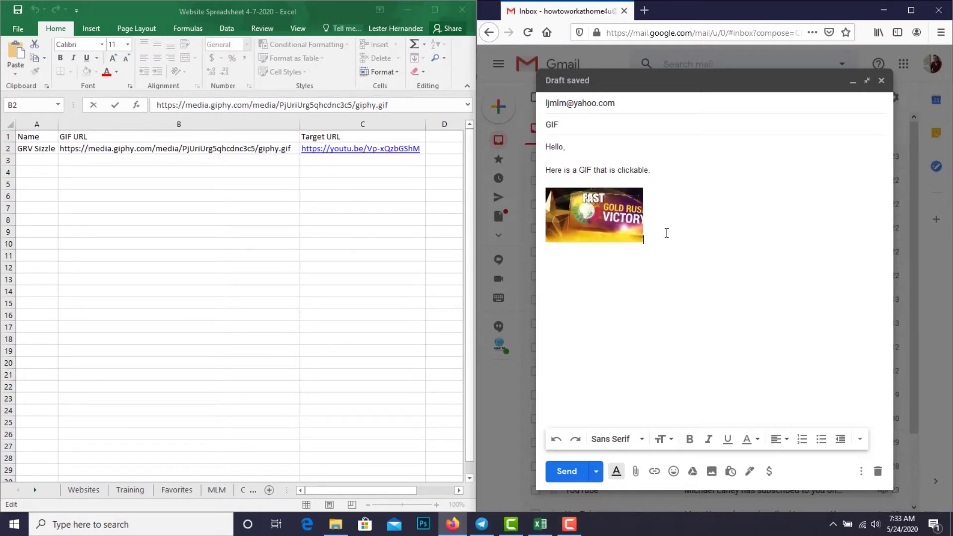
click(631, 227)
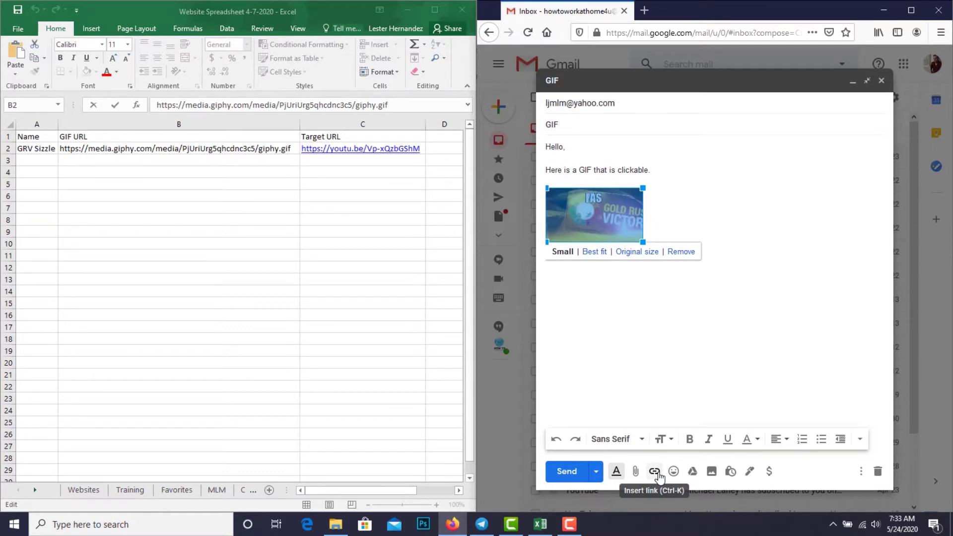
click(655, 471)
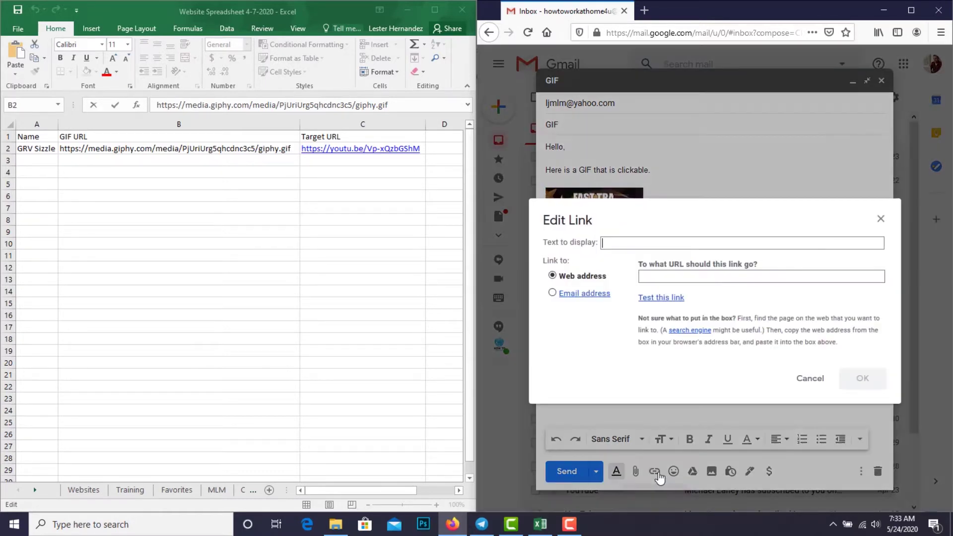
click(417, 151)
drag(291, 108, 149, 106)
key(ctrl+c)
click(666, 277)
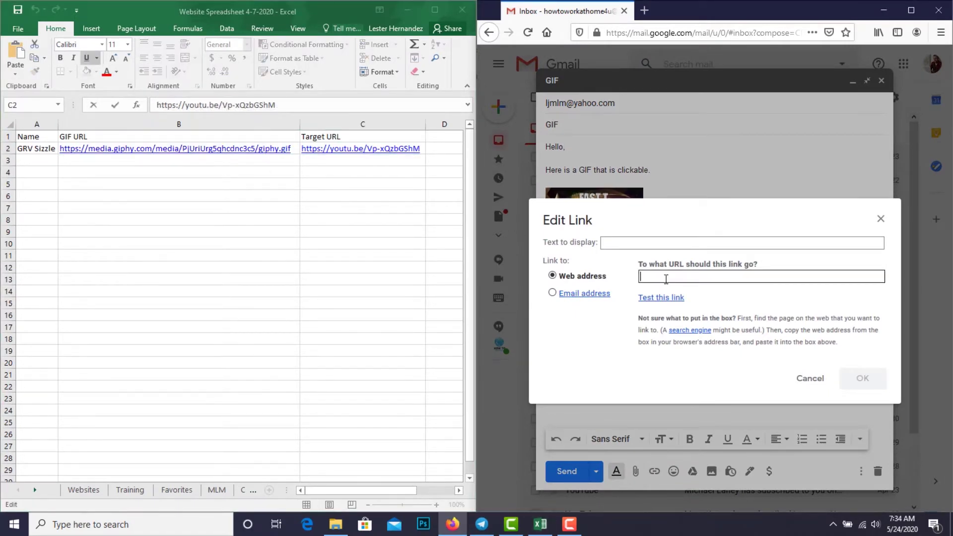
key(ctrl+v)
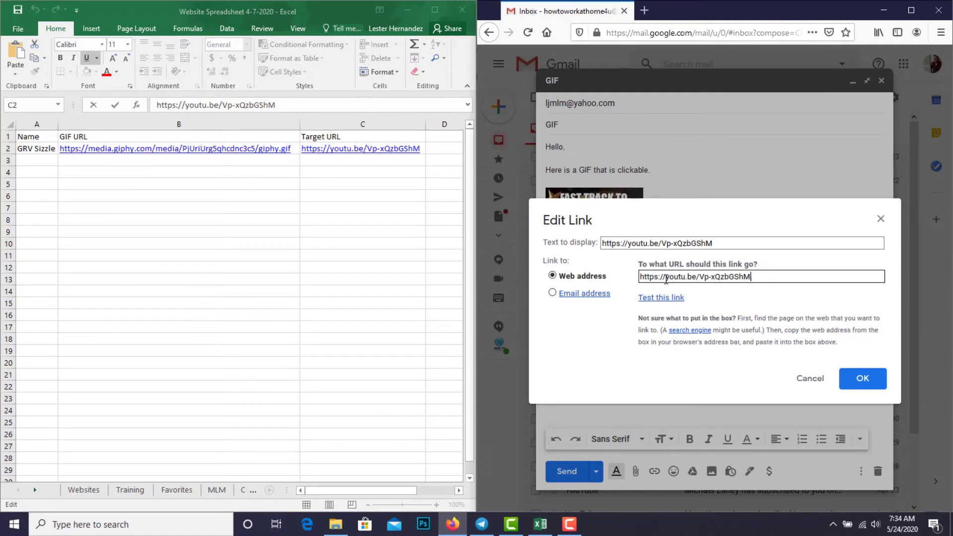
click(861, 380)
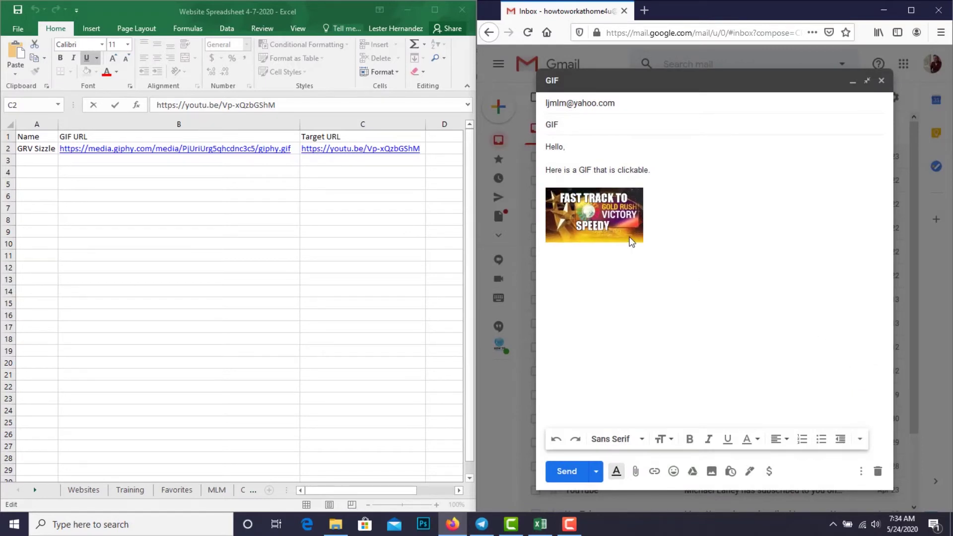
Add the line "Now here is the non clickable." below the linked GIF, separated by a blank line
key(Return)
key(Return)
text(Now h)
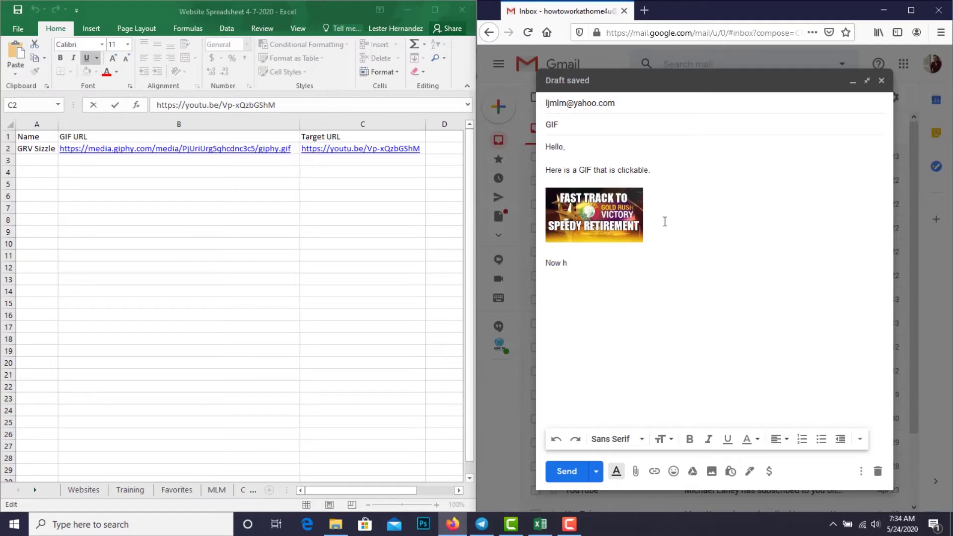
text(ere is t)
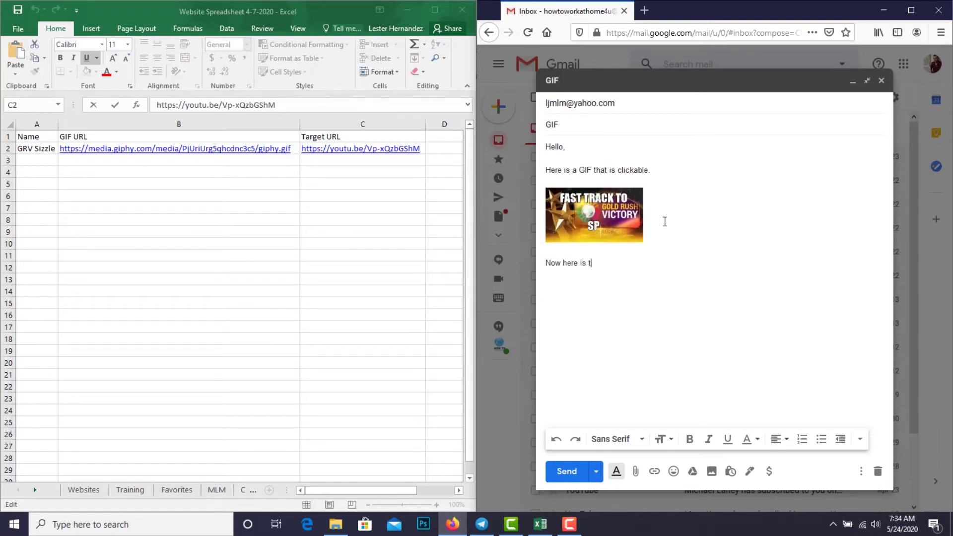
text(he non cl)
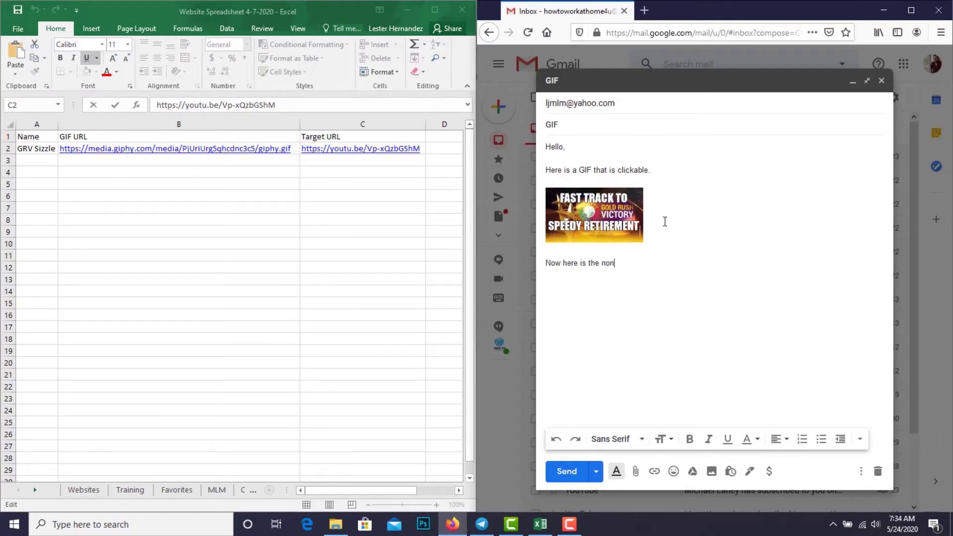
text(ickable.)
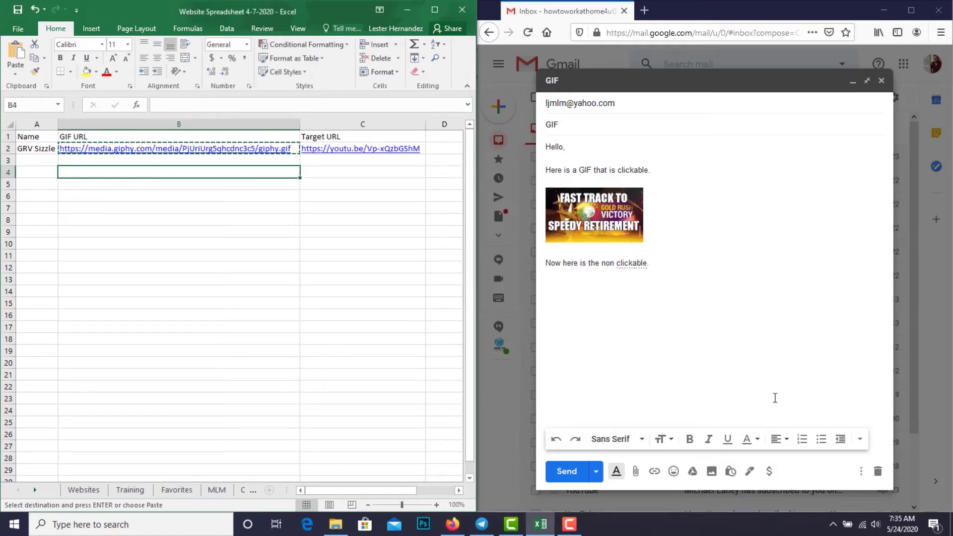
click(711, 474)
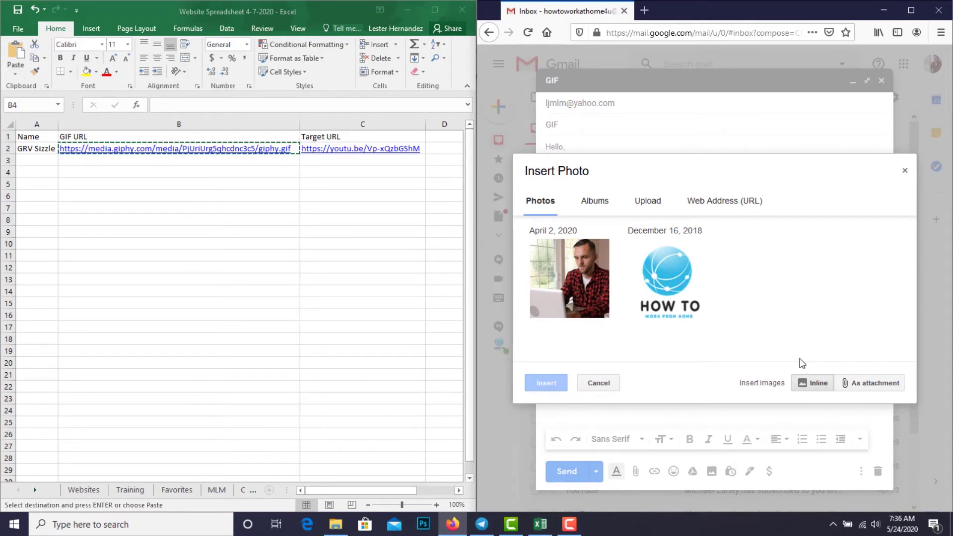
click(727, 207)
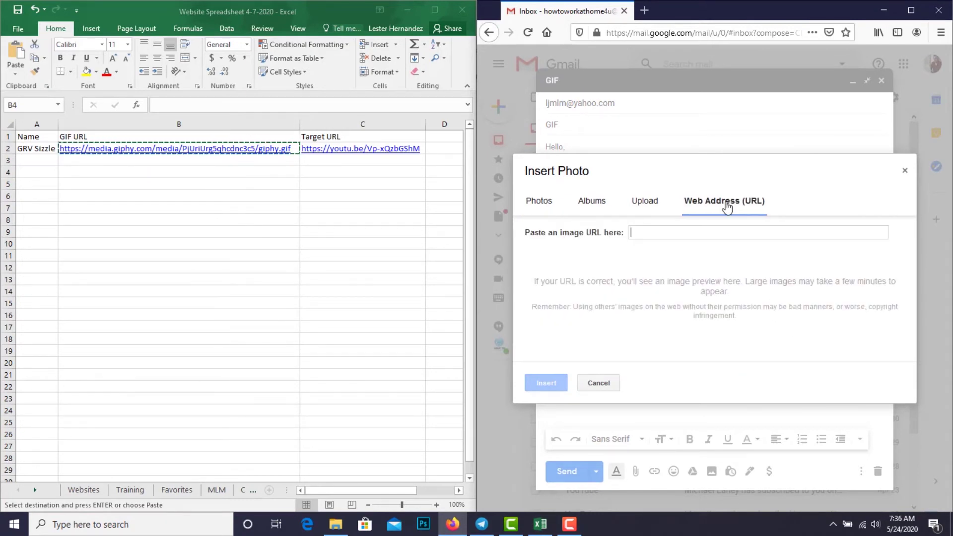
click(711, 232)
text(https://media.giphy.com/media/PjUriUrg5qhcdnc3c5/giphy.gif)
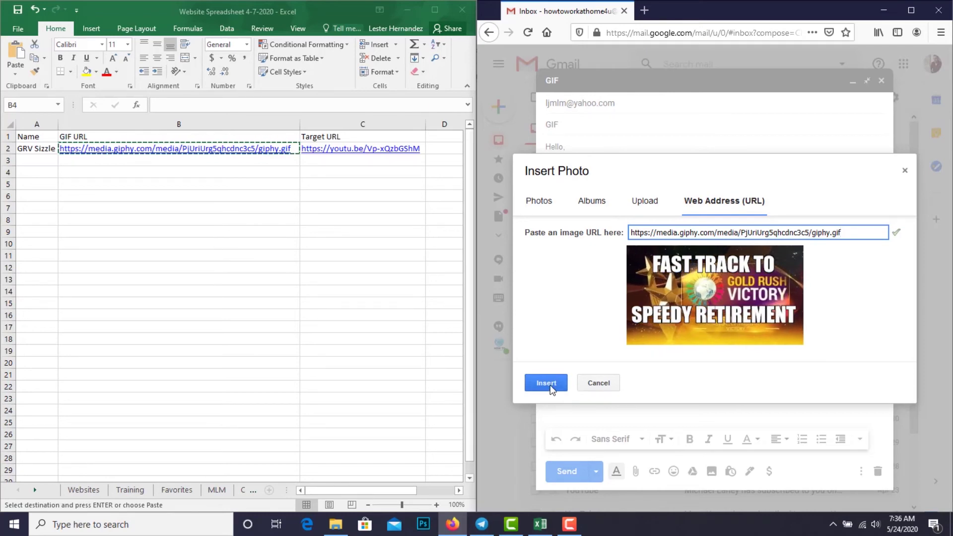
click(548, 386)
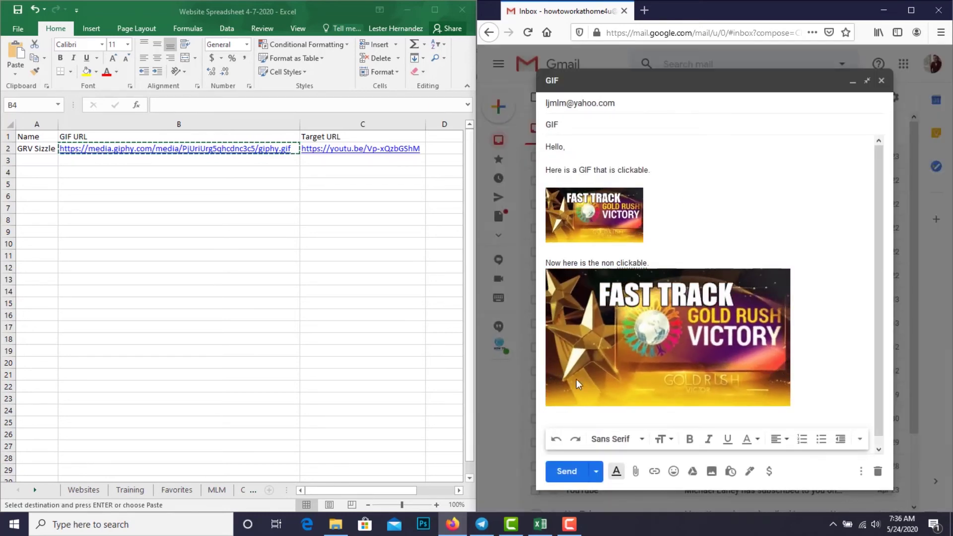
right_click(674, 347)
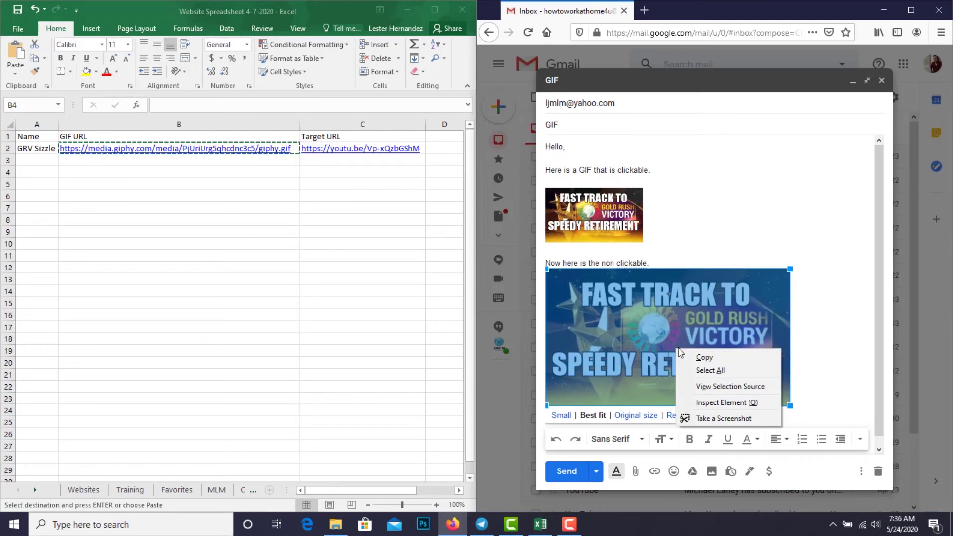
click(808, 297)
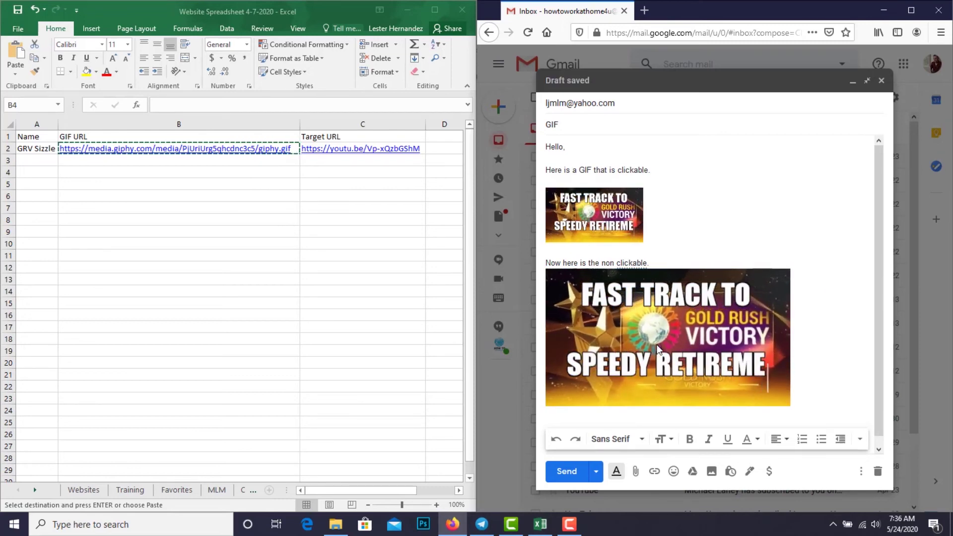
Add the line "If you like these you can use which ever one you want." below the non-clickable GIF
key(Return)
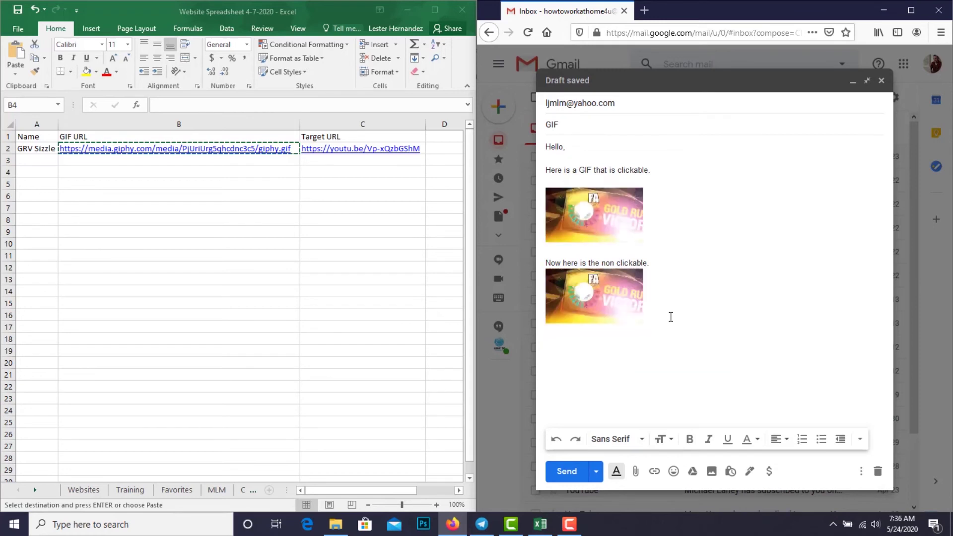
text(If you)
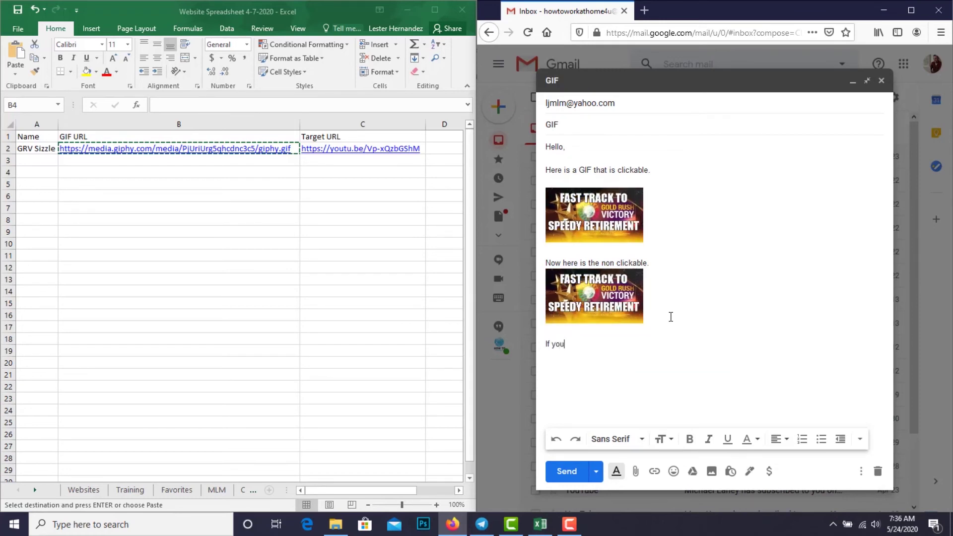
text( like th)
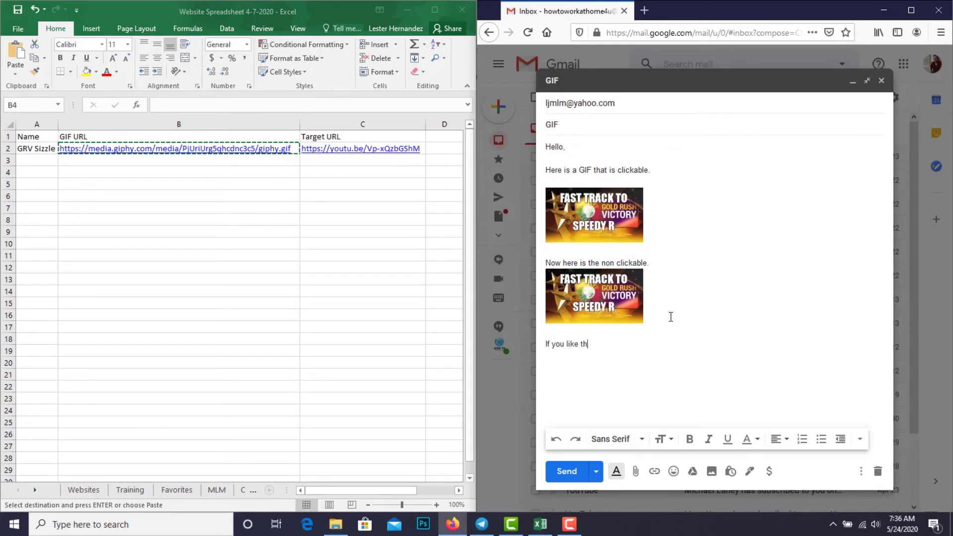
text(ese you ca)
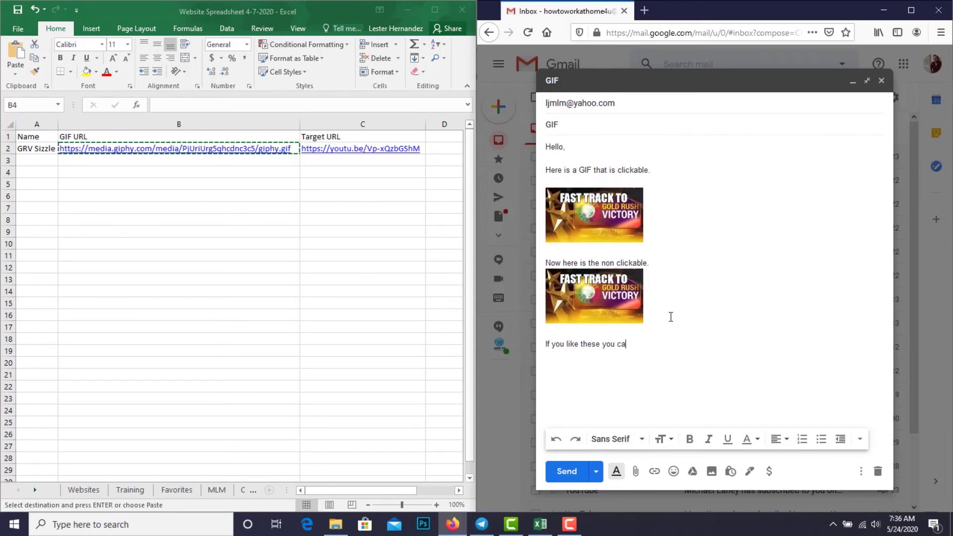
text(n use w)
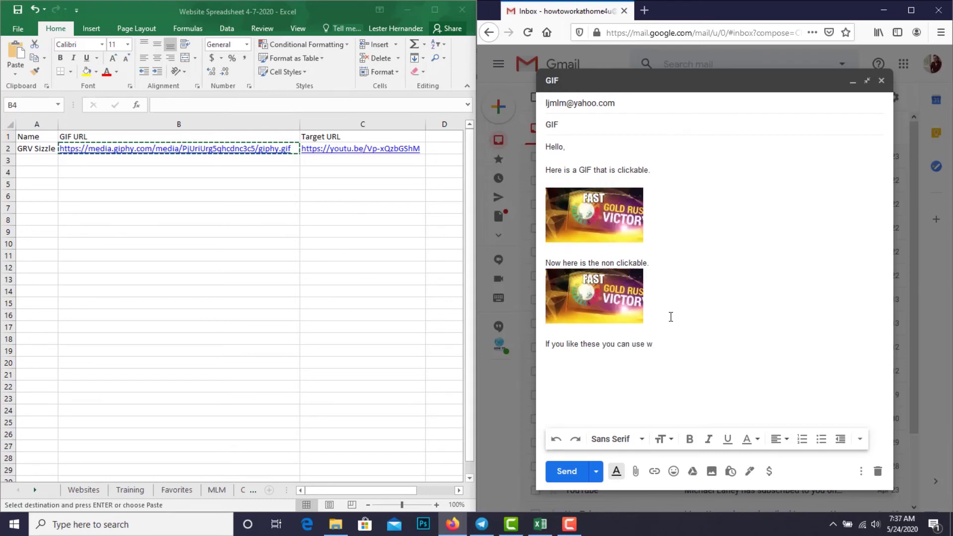
text(hich)
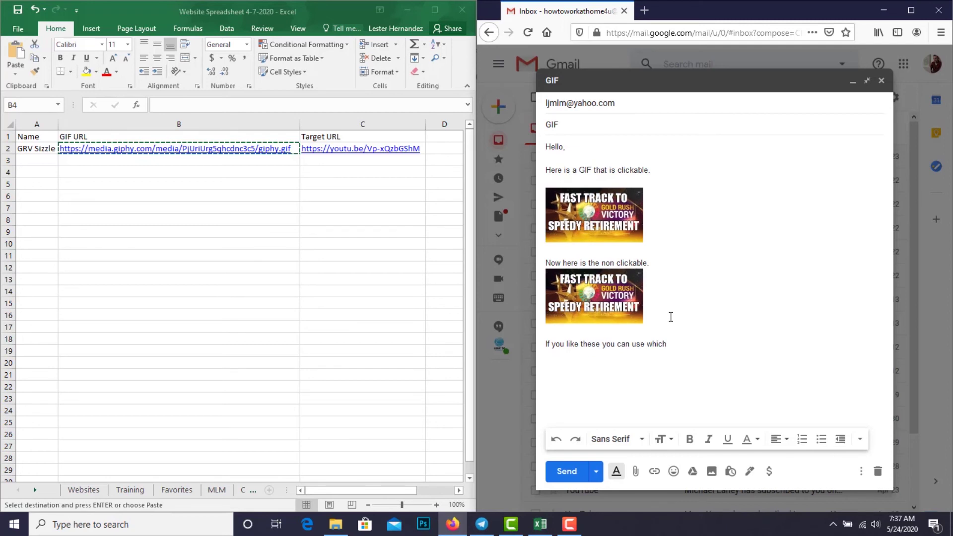
text( ev)
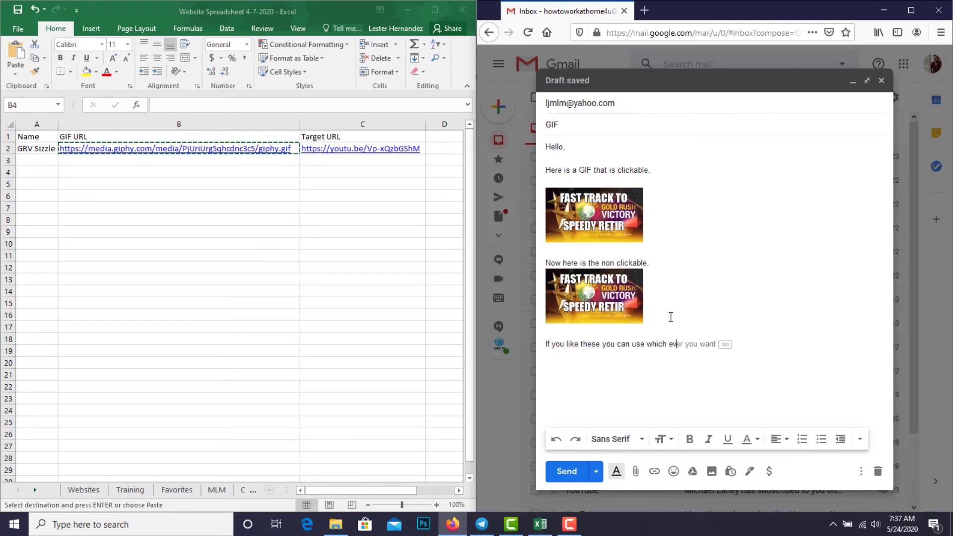
text(er one you want)
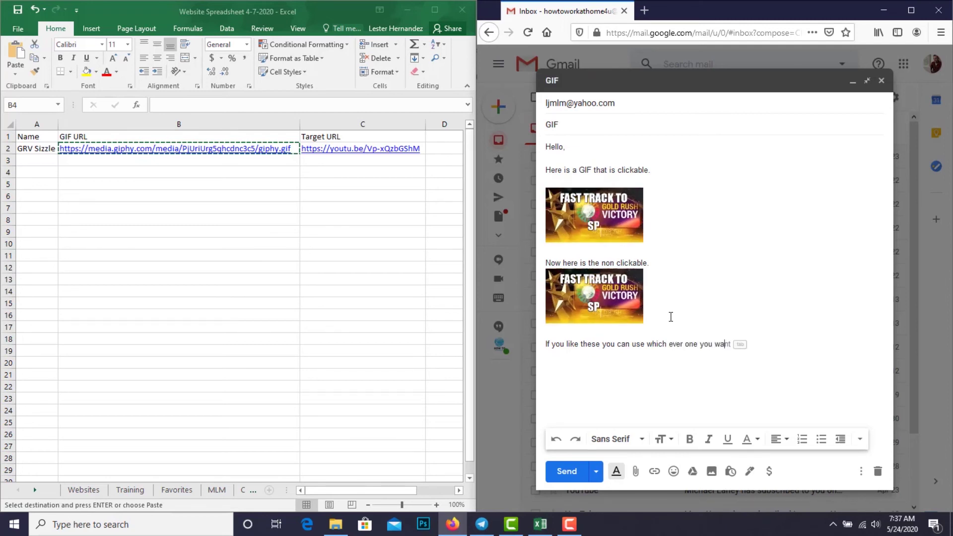
text(.)
Close the message with "Goodbye" after a blank line and send the email
key(Return)
key(Return)
text(Goodbye)
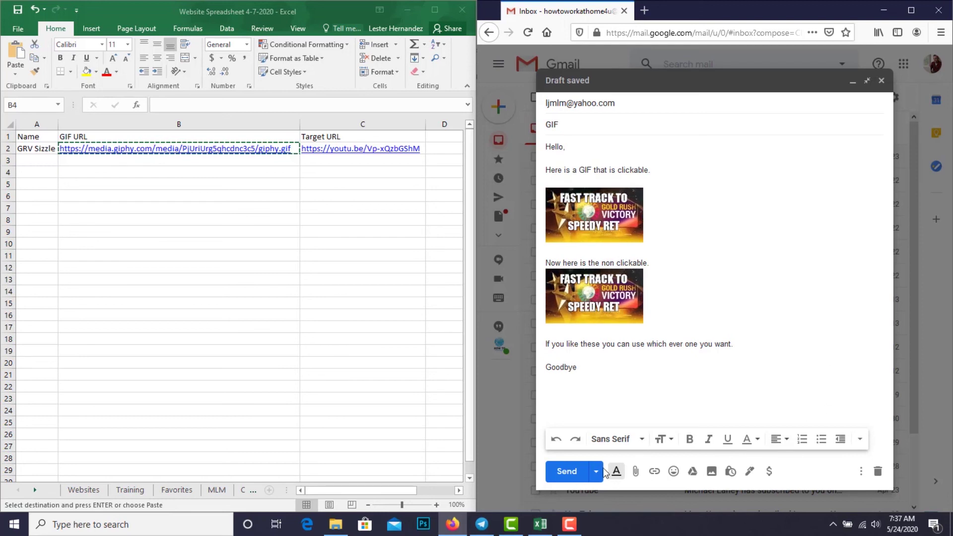
click(577, 474)
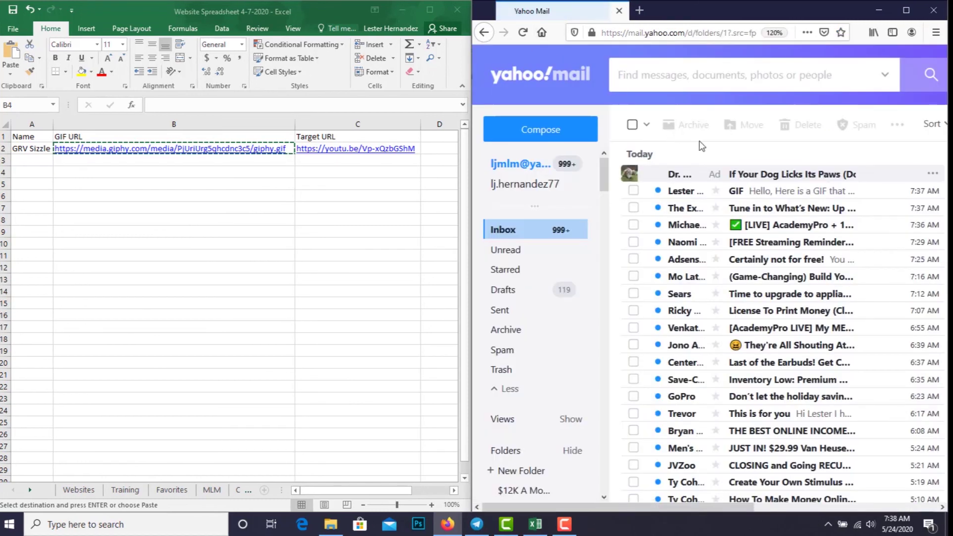
Open the received message with the subject GIF in the Yahoo Mail inbox
click(795, 195)
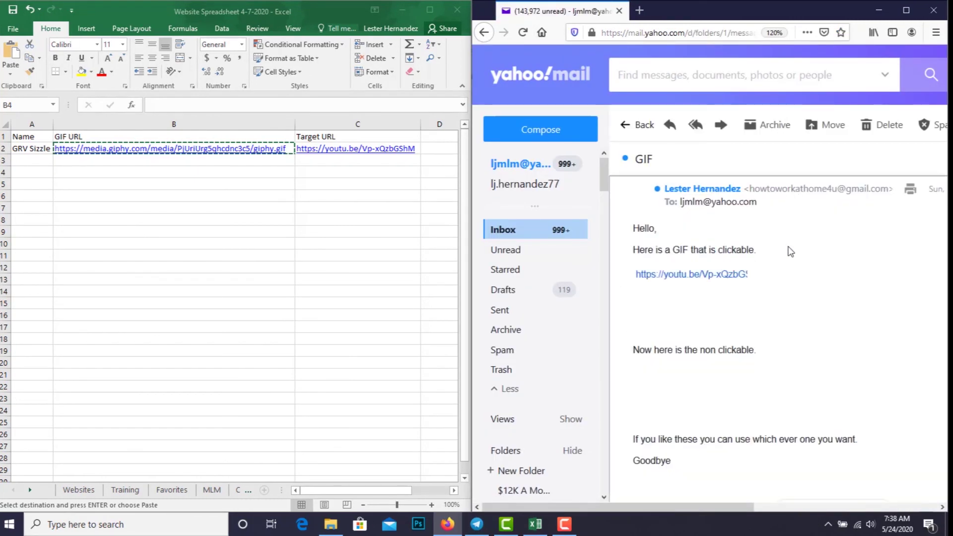